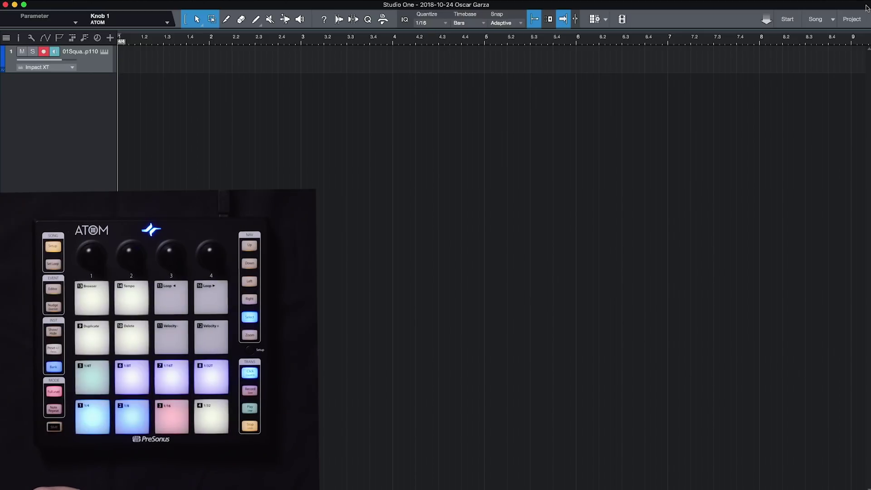
Open the ATOM's External Devices panel, move it aside, and right-click the Delete Variation pad
click(168, 24)
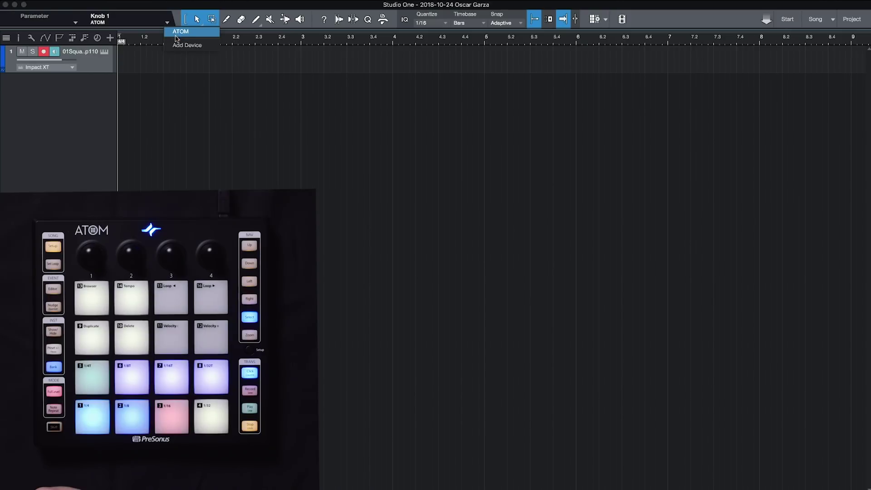
click(198, 33)
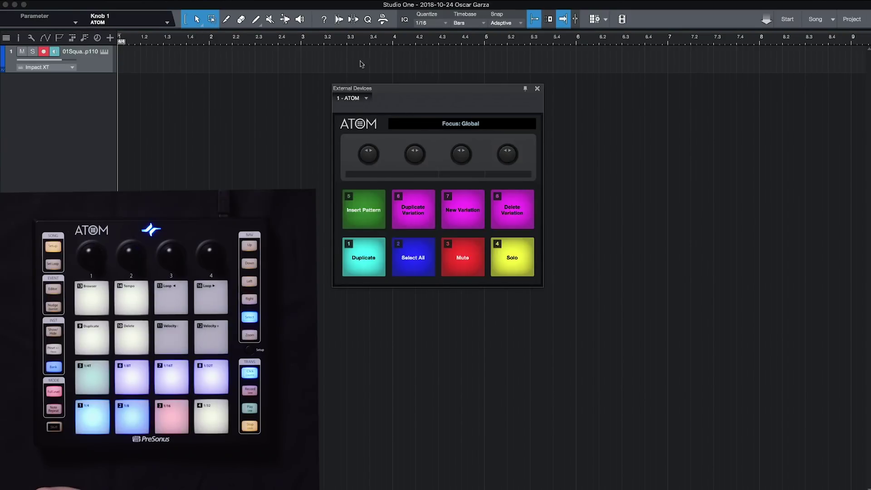
drag(412, 92, 442, 107)
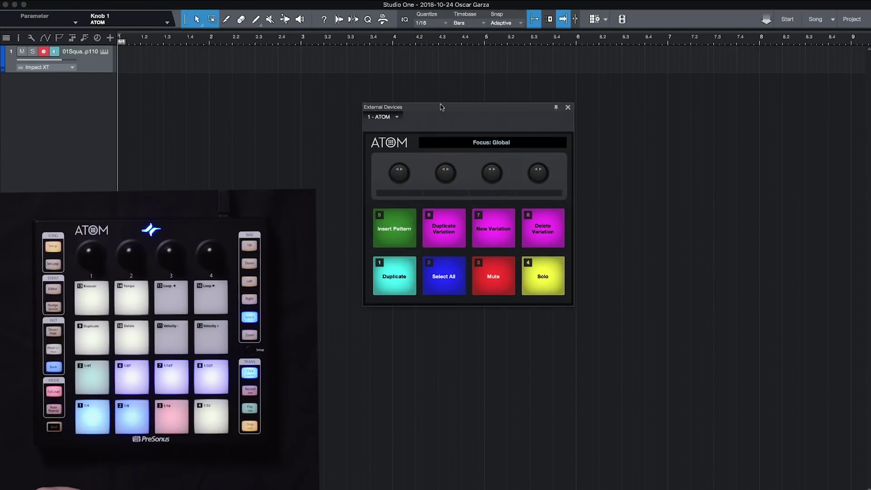
right_click(540, 233)
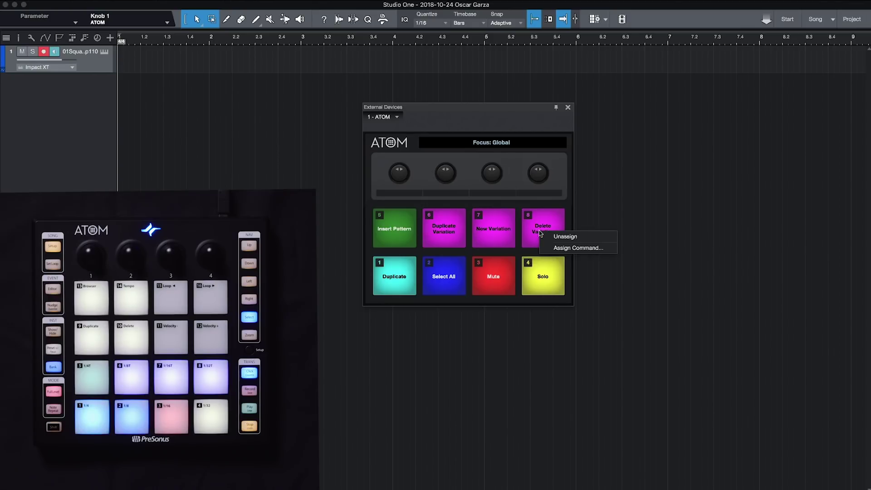
Assign the Musical Functions > Humanize command to ATOM pad 8, searching 'human'
click(606, 249)
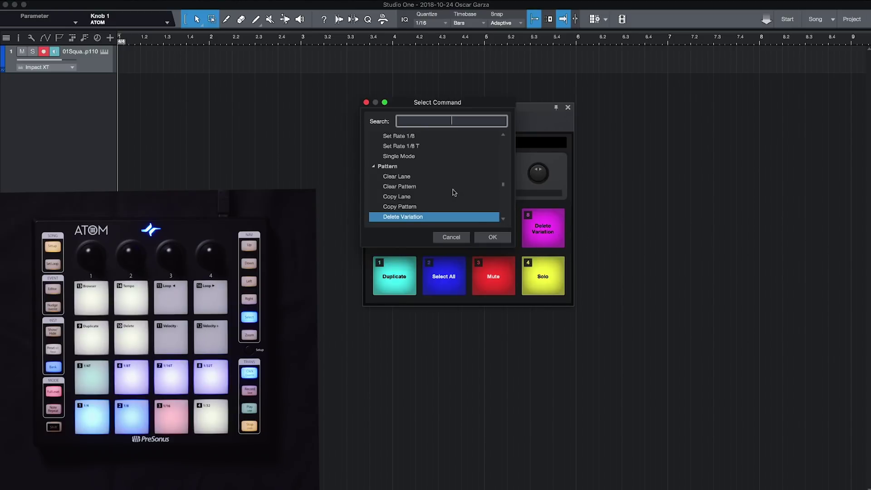
scroll(454, 193, up, 15)
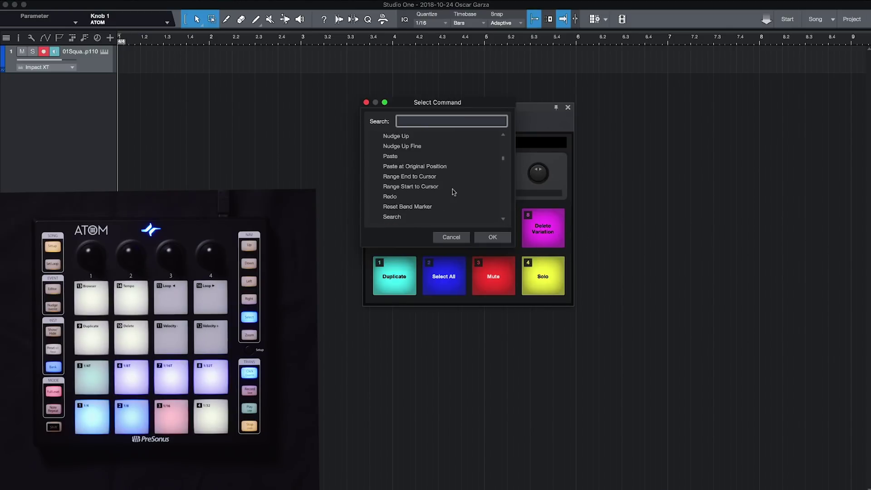
scroll(454, 193, up, 8)
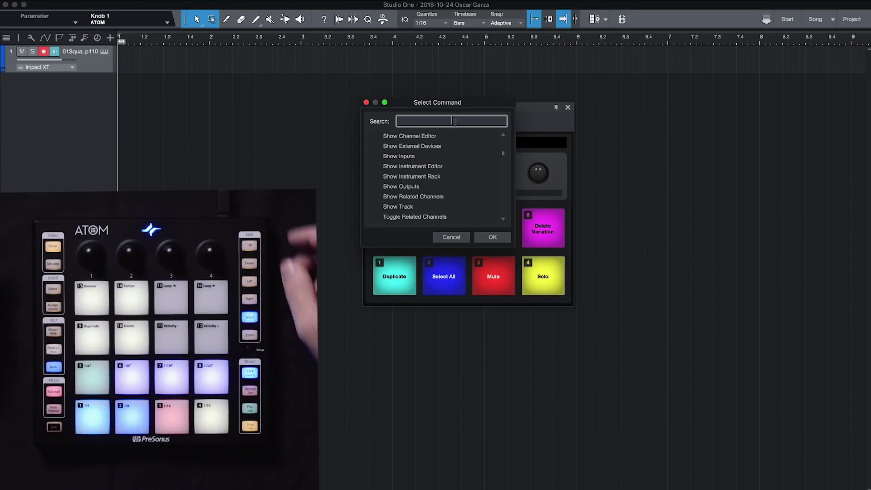
text(huma)
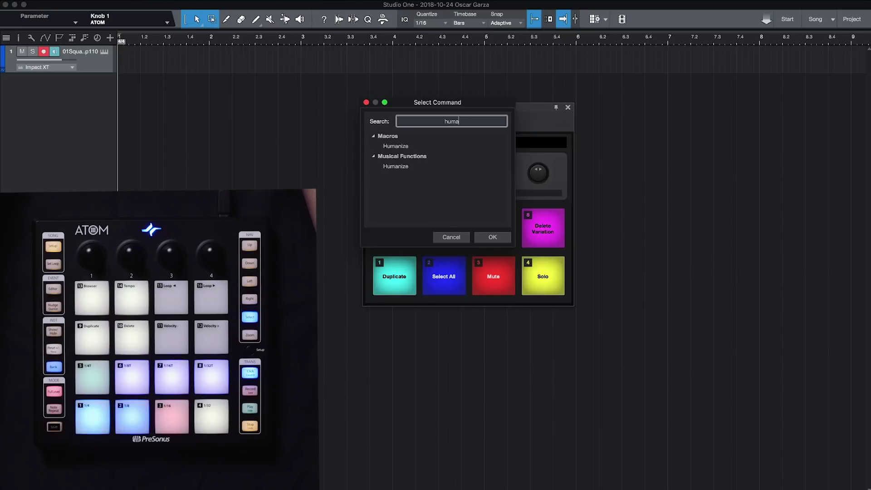
text(n)
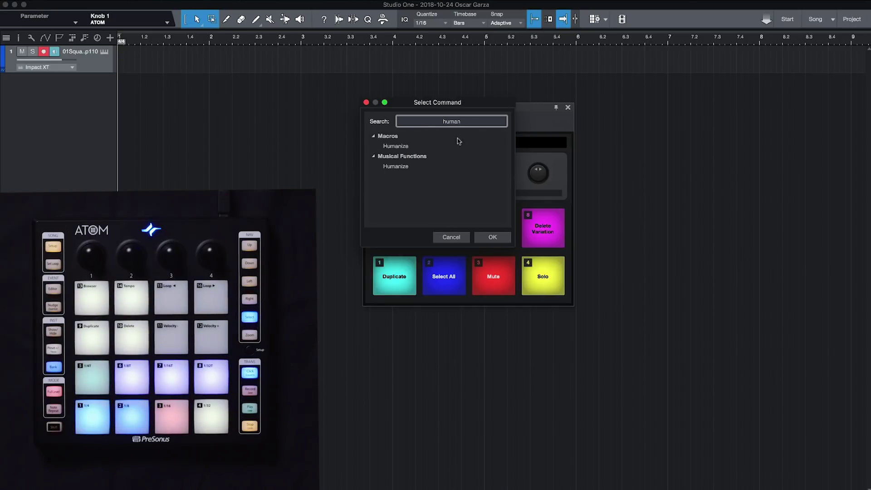
click(411, 167)
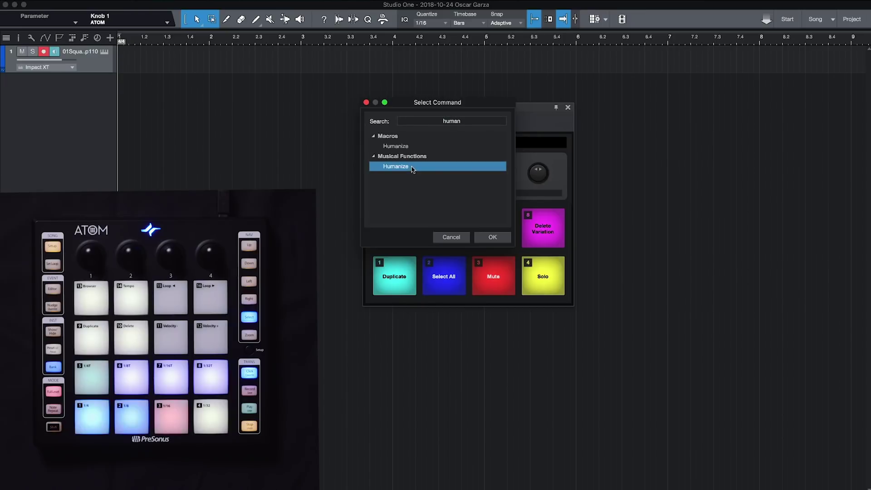
click(489, 236)
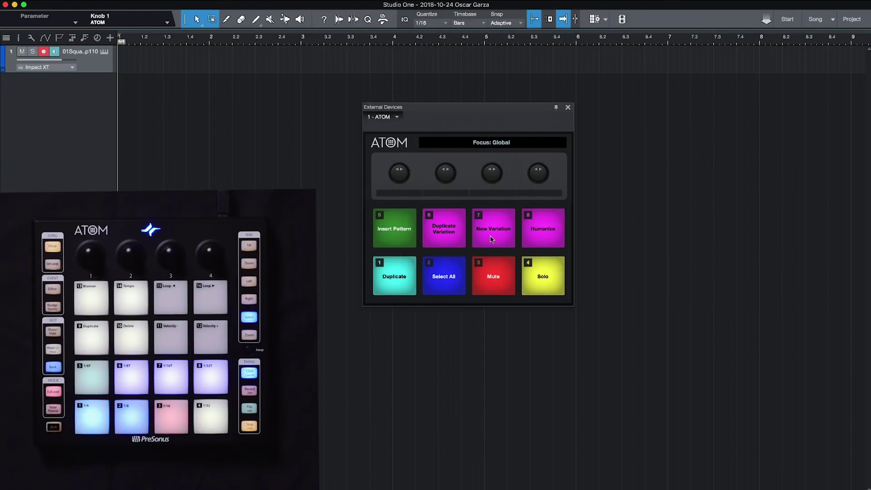
Colour the Humanize pad lime green and close the ATOM device panel
click(548, 229)
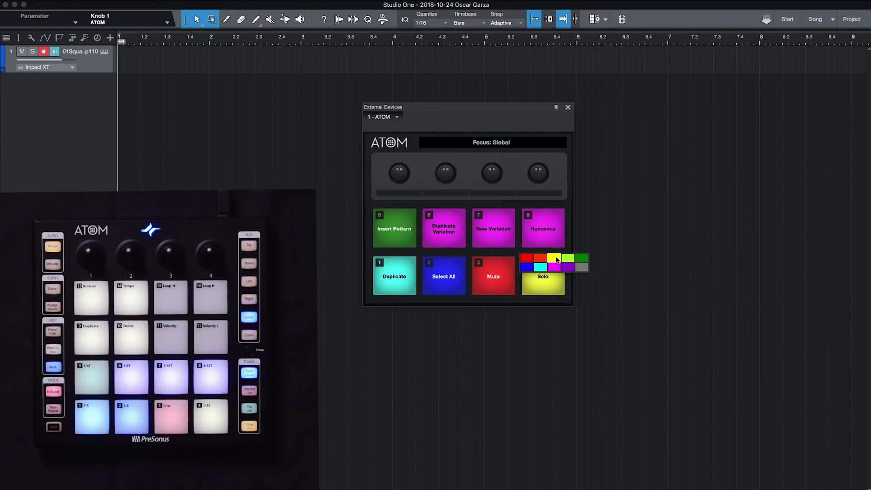
click(567, 260)
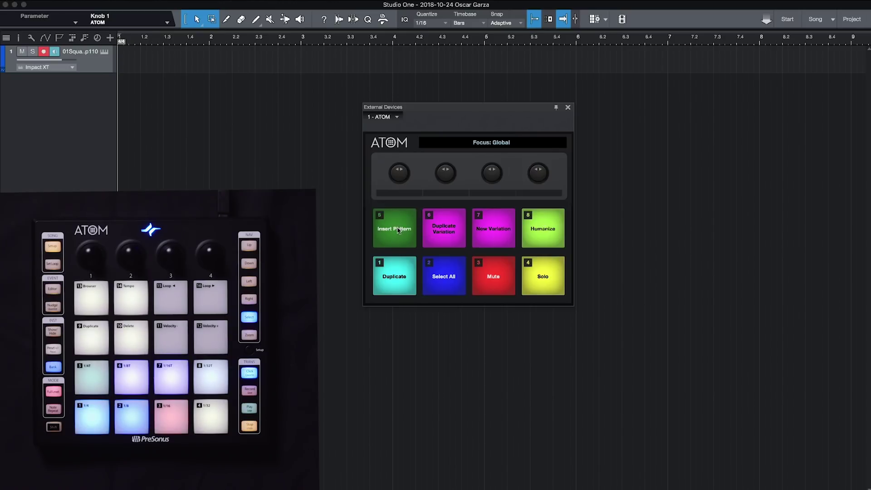
click(568, 108)
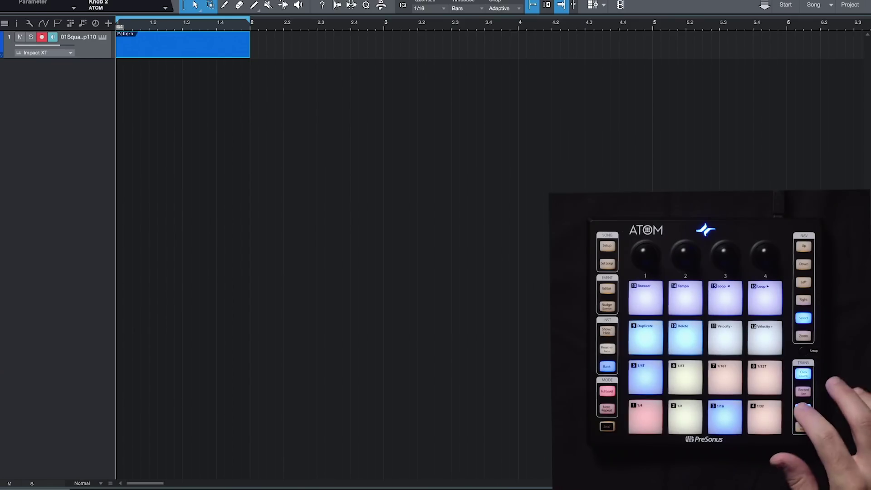
Play the one-bar loop and open the 16-step Impact XT pattern editor
key(space)
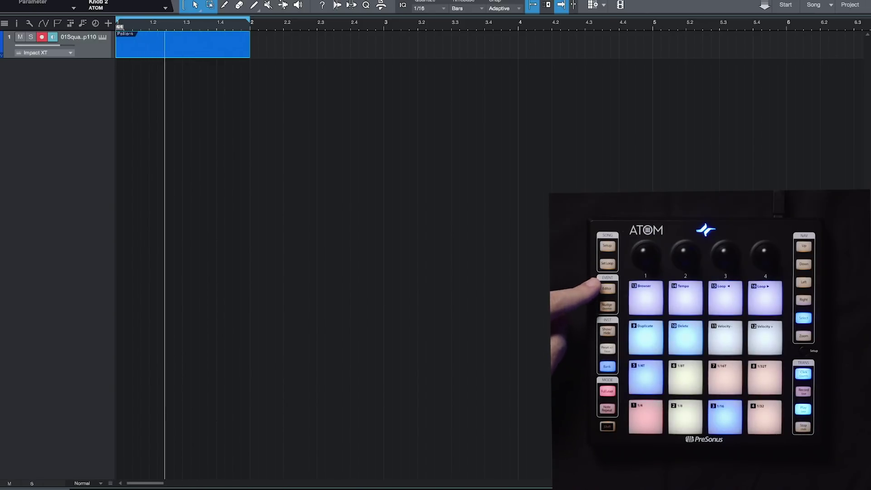
key(F2)
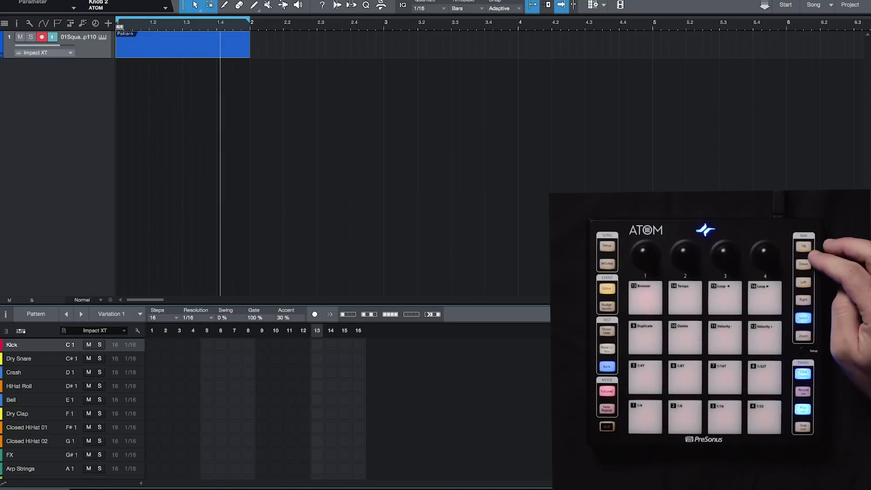
On the Kick row, program hits on steps 1, 4, 5, 7, 10, 11, 14 and 16
key(Down)
key(Down)
key(Down)
key(Down)
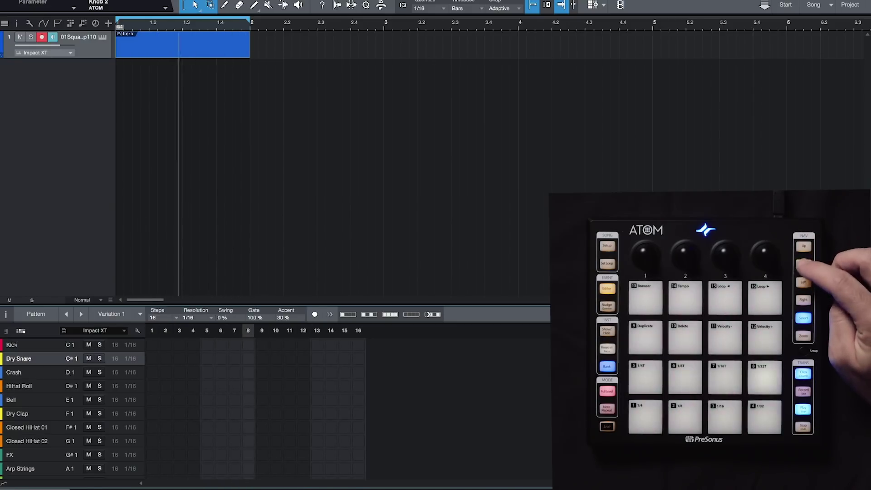
key(Up)
key(Up)
key(Up)
key(Up)
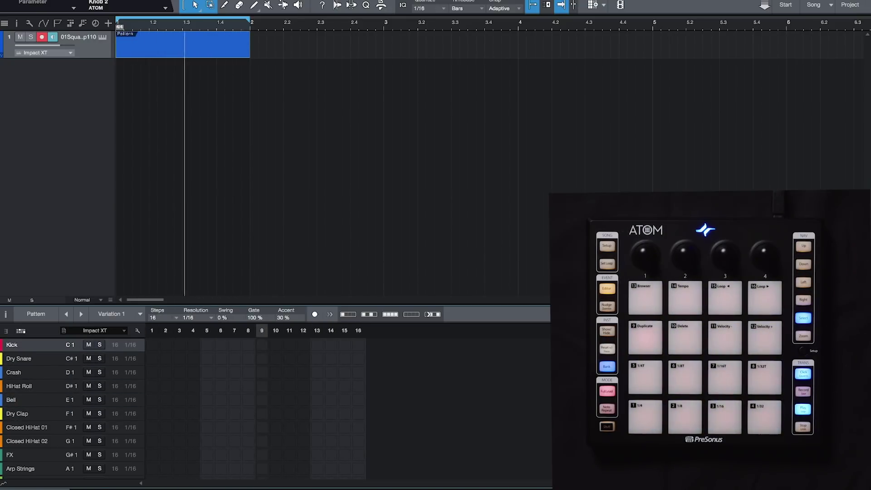
key(1)
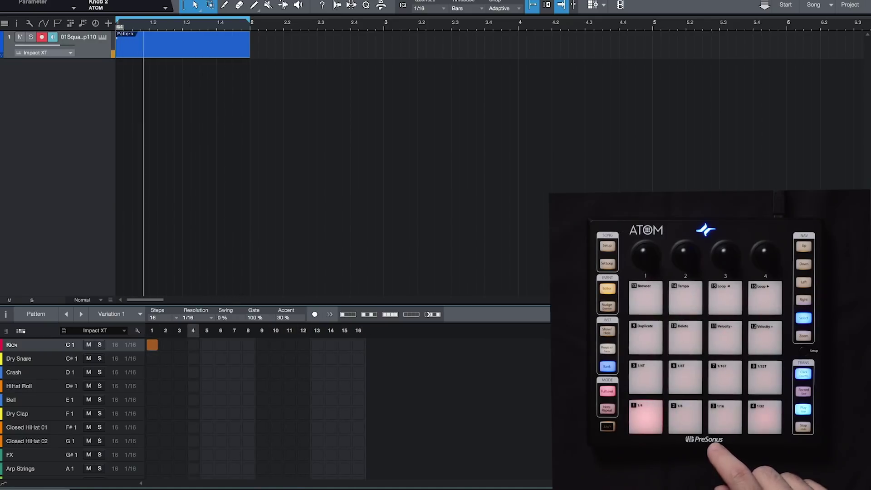
key(3)
key(5)
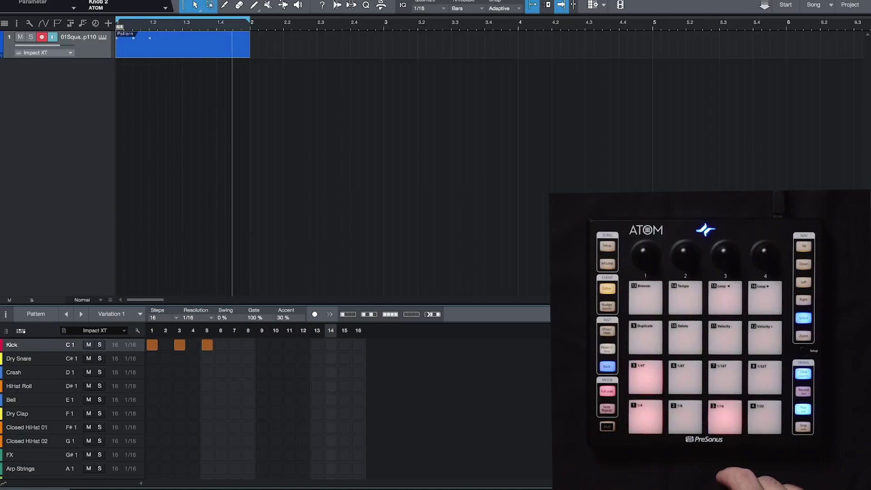
key(3)
key(4)
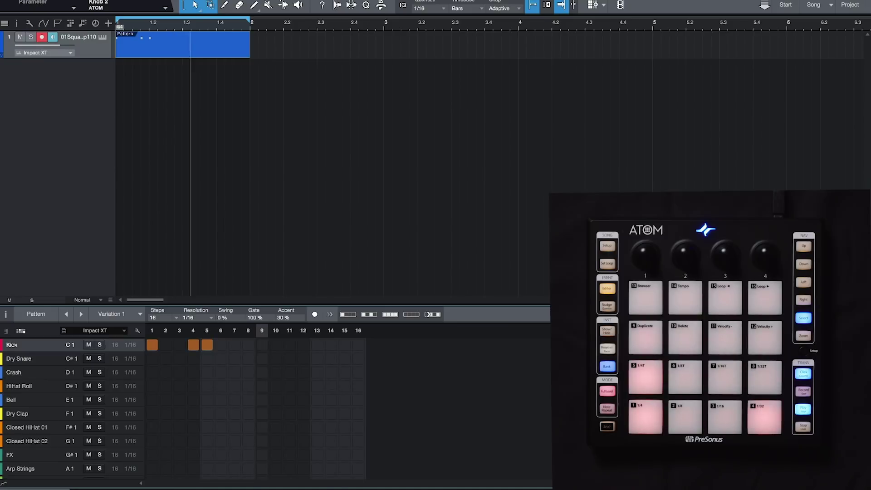
key(7)
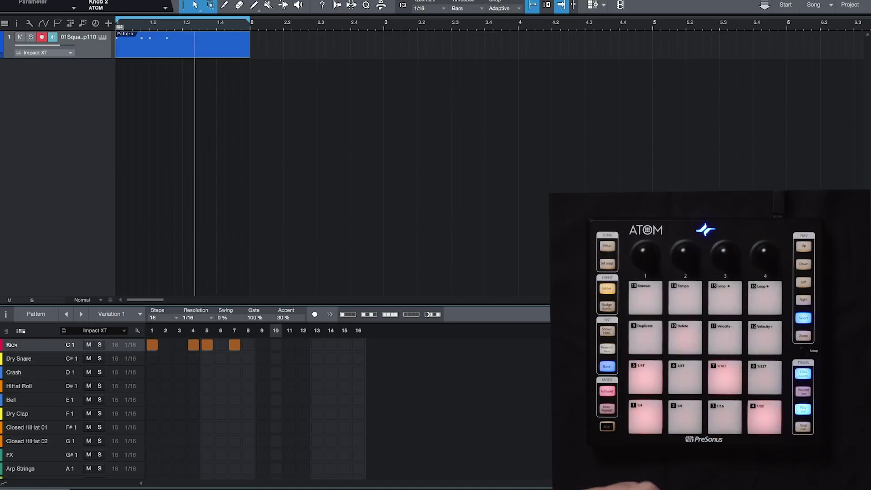
key(10)
key(11)
key(14)
key(16)
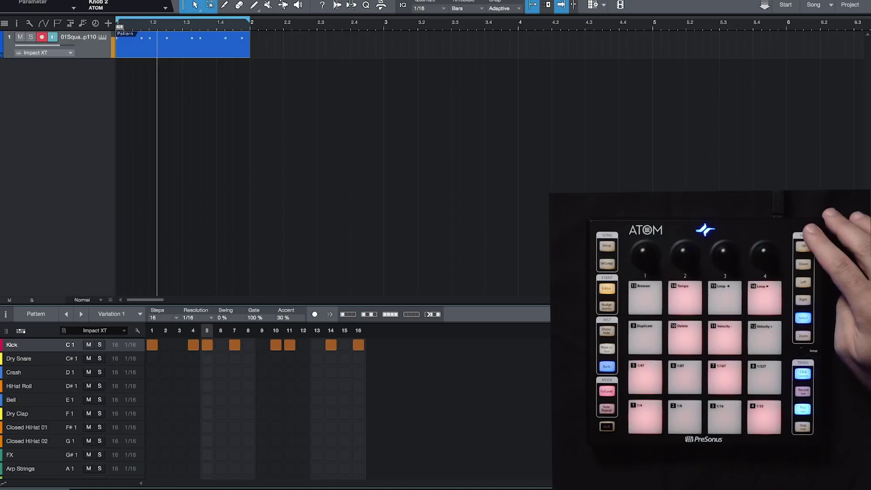
key(Down)
key(Down)
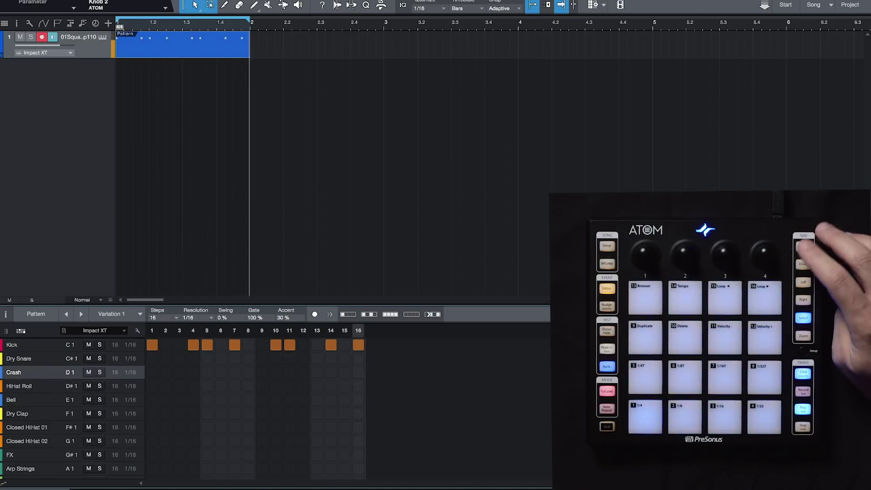
Move up to the Dry Snare row, add hits on steps 5 and 13, and close the editor
key(Up)
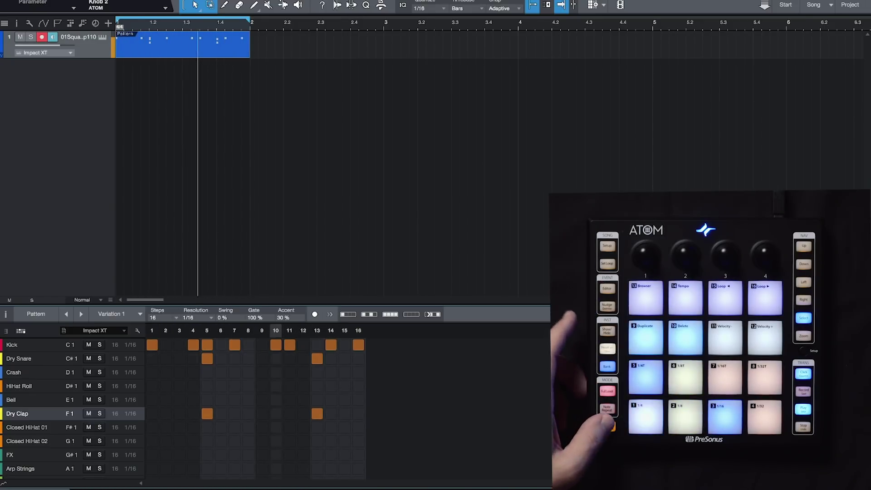
key(F2)
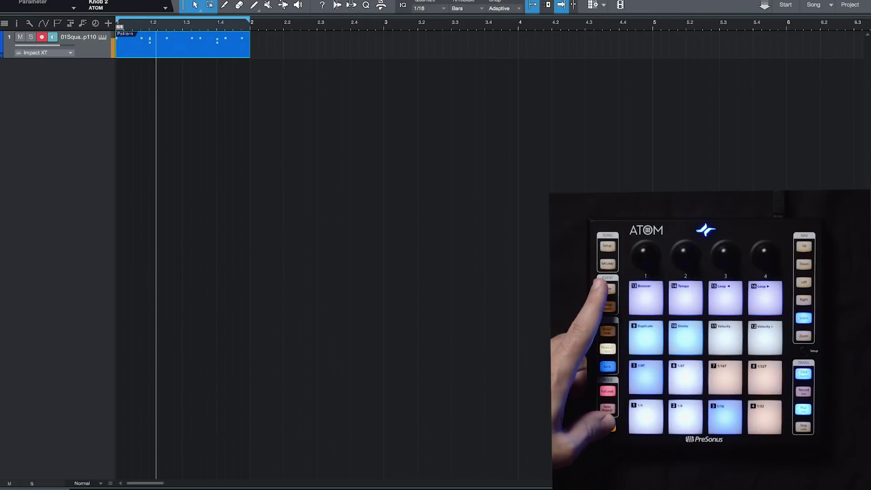